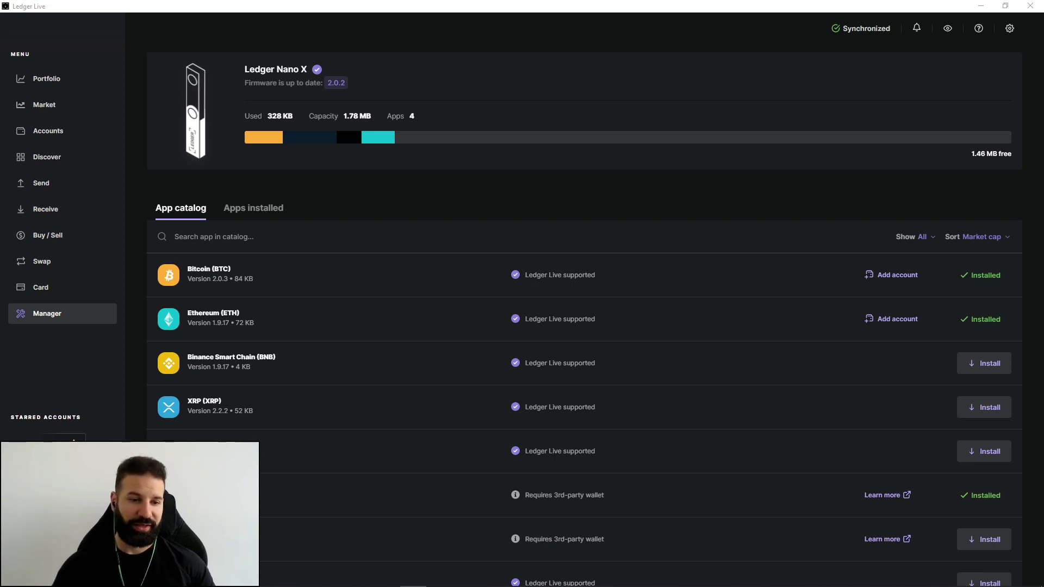
Install the Monero (XMR) app on the Ledger Nano X from Ledger Live's catalog, then close Ledger Live
click(228, 240)
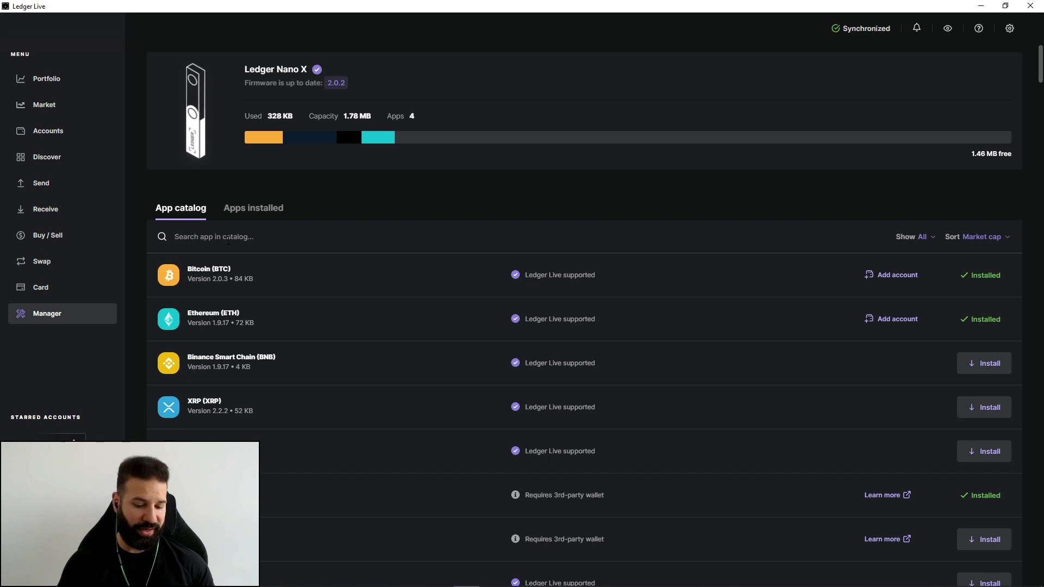
text(monero)
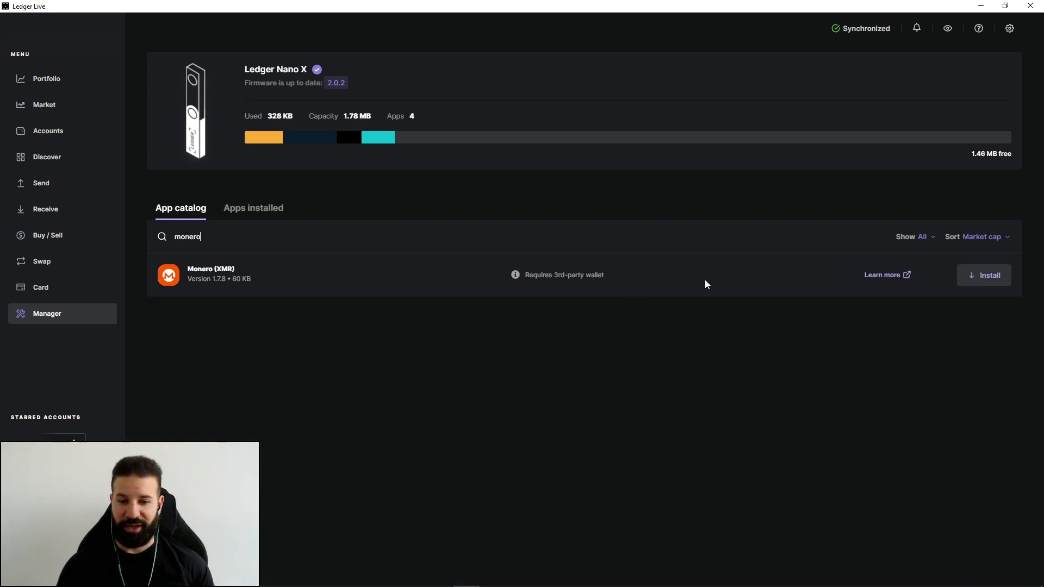
click(968, 282)
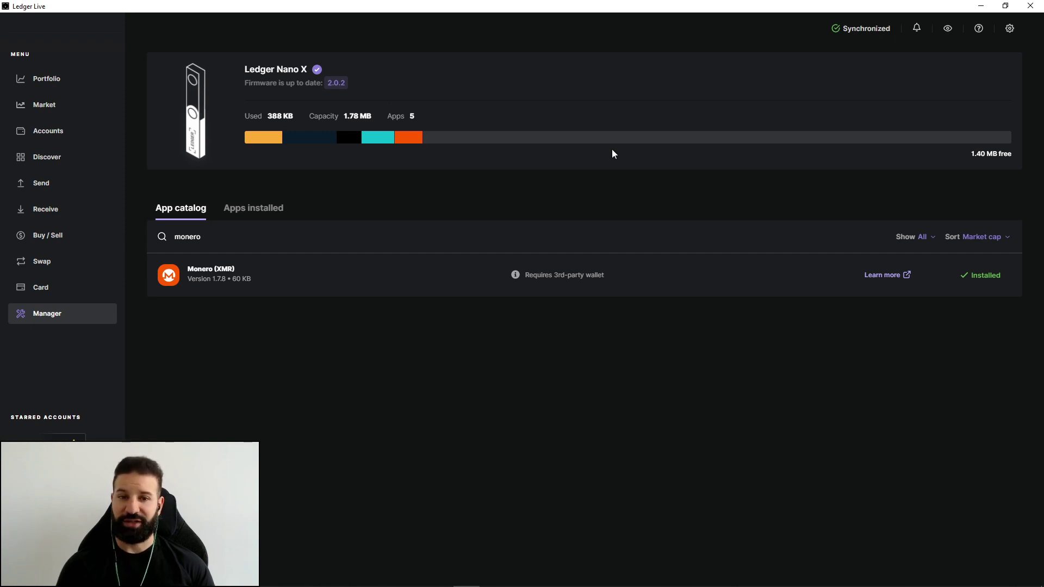
click(1031, 7)
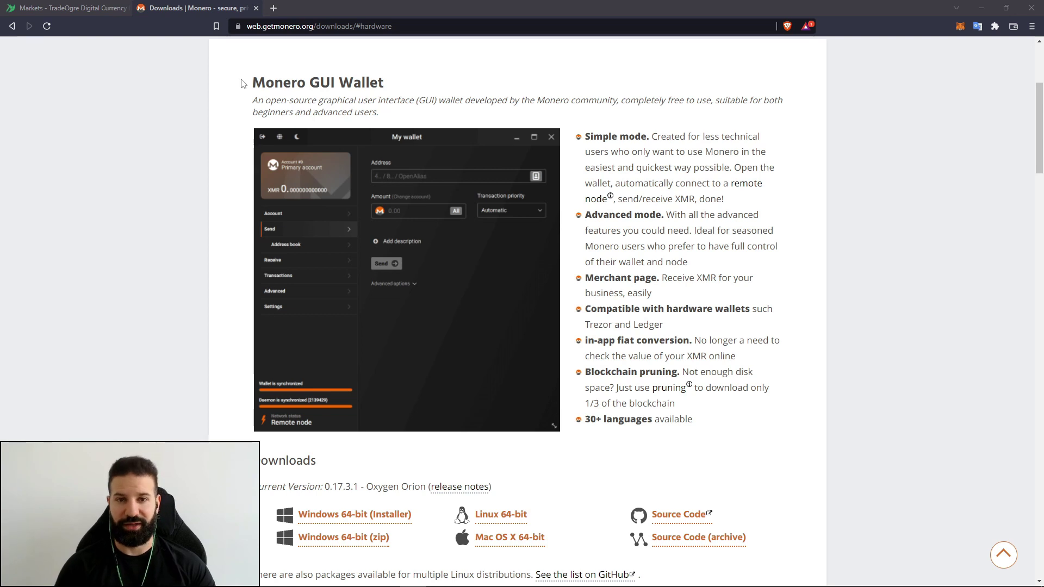
Scroll to the Monero GUI Wallet 0.17.3.1 downloads on getmonero.org, then minimize Brave
scroll(257, 107, up, 1)
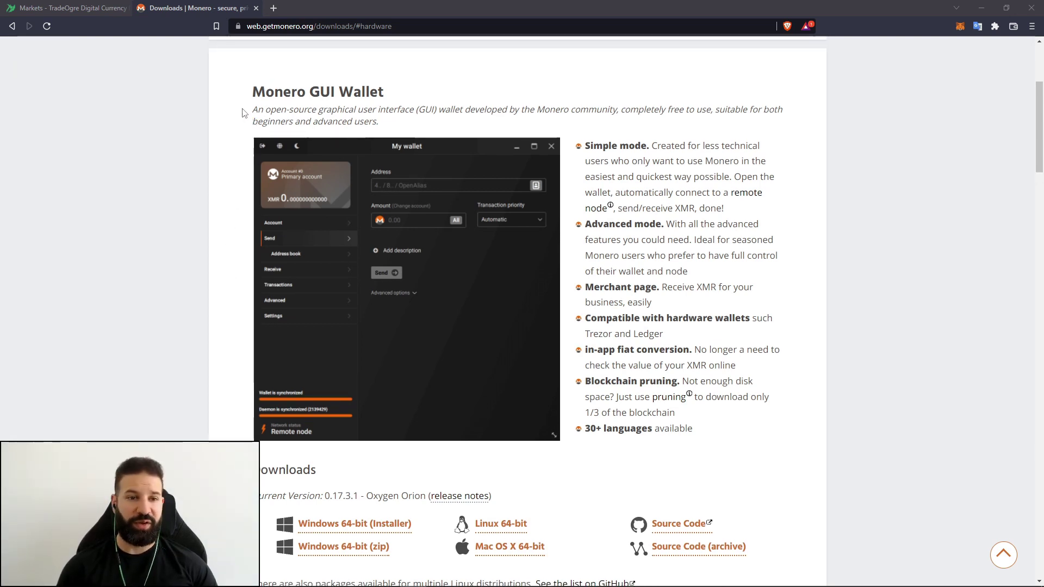
scroll(241, 143, down, 3)
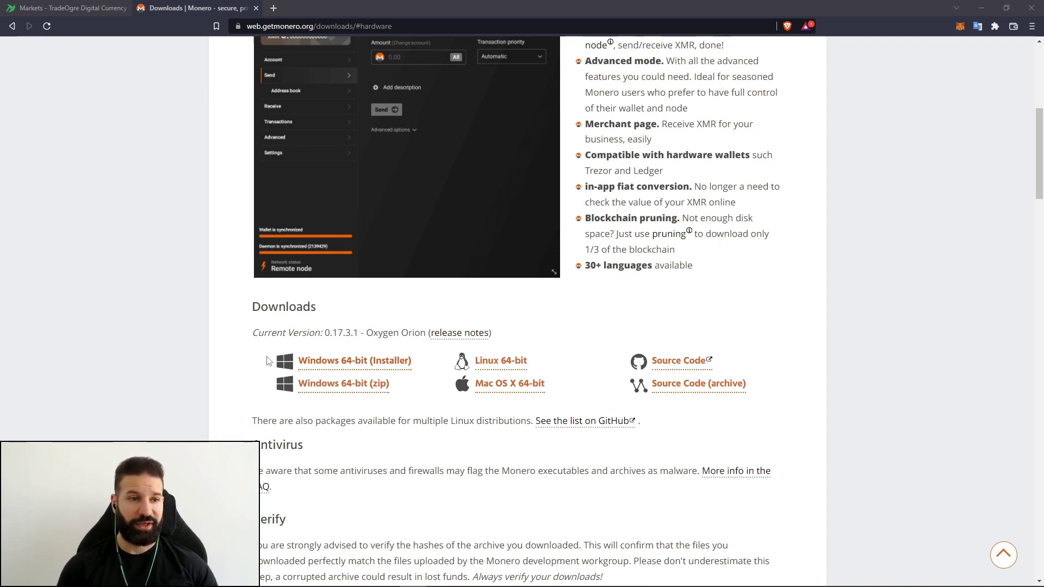
click(983, 9)
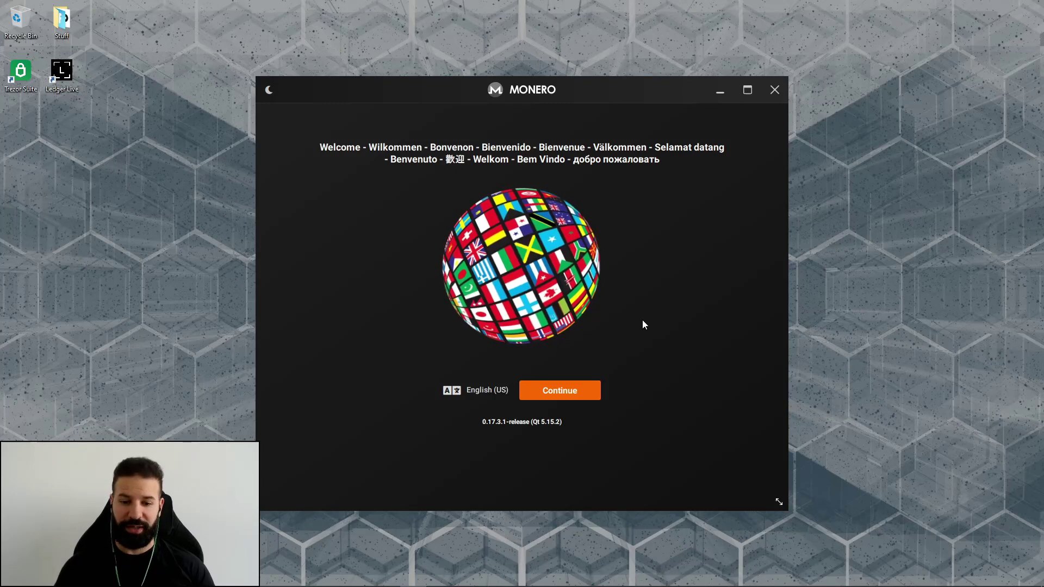
Pick Simple mode and accept the third-party server privacy notice
click(562, 392)
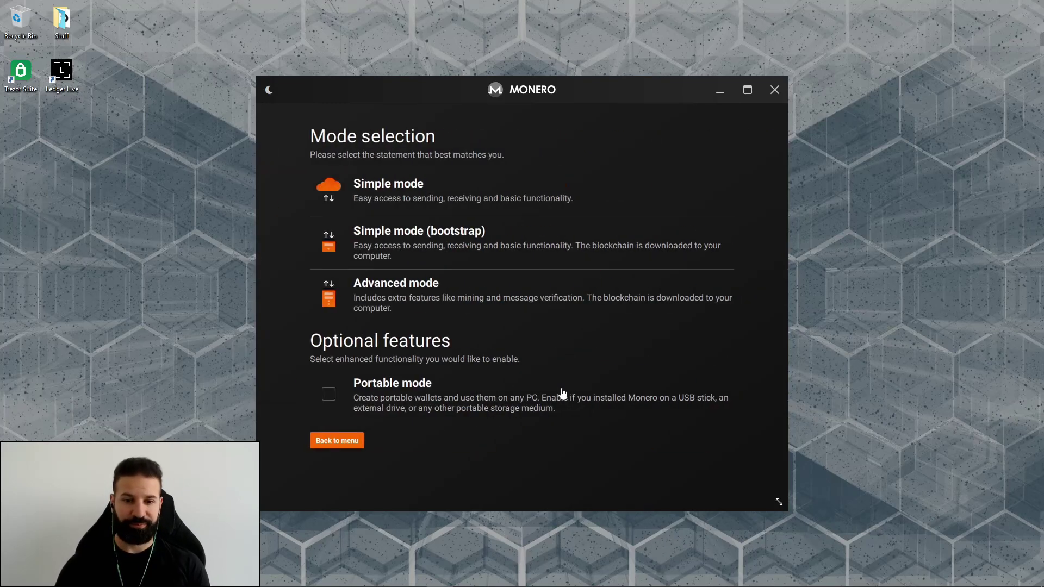
click(451, 192)
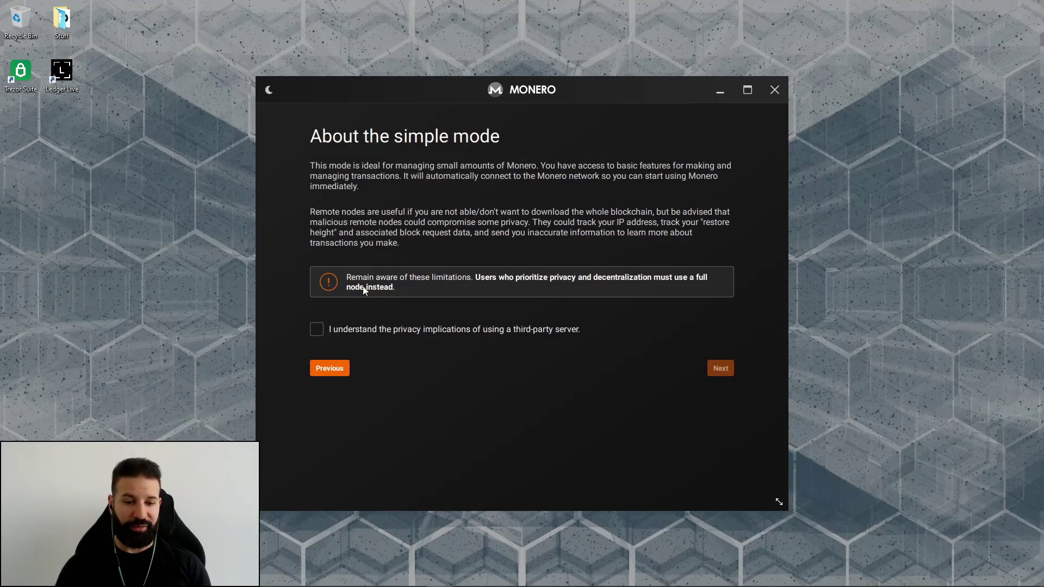
click(365, 333)
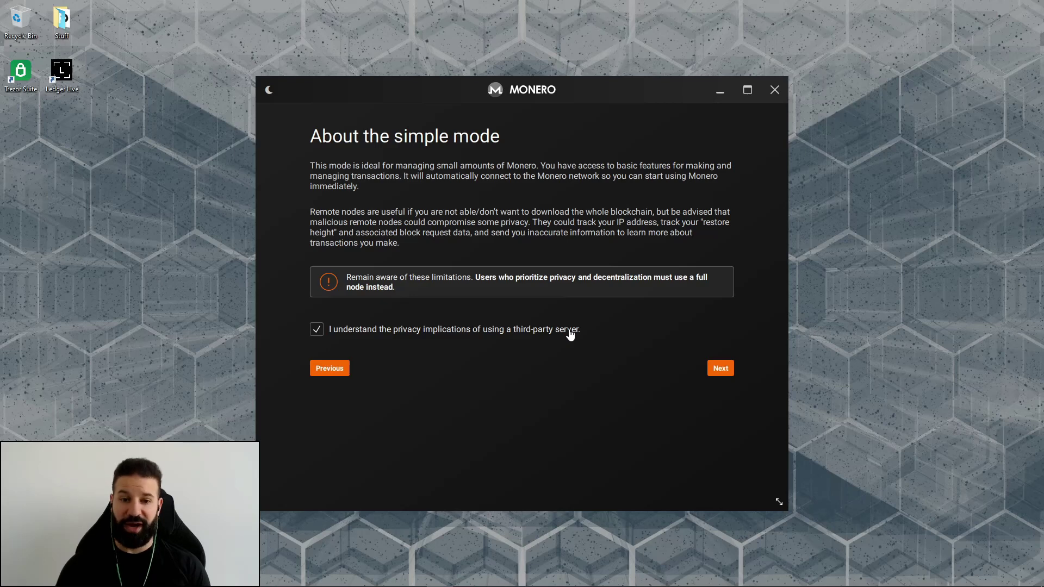
click(721, 369)
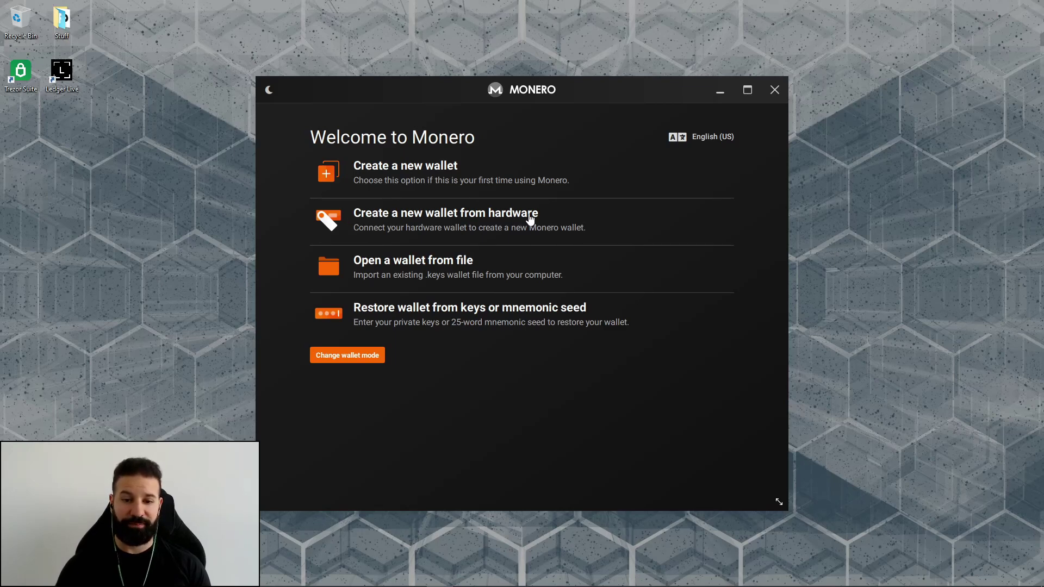
Create a Ledger Nano X hardware wallet named Rbmcryptodemo
click(458, 223)
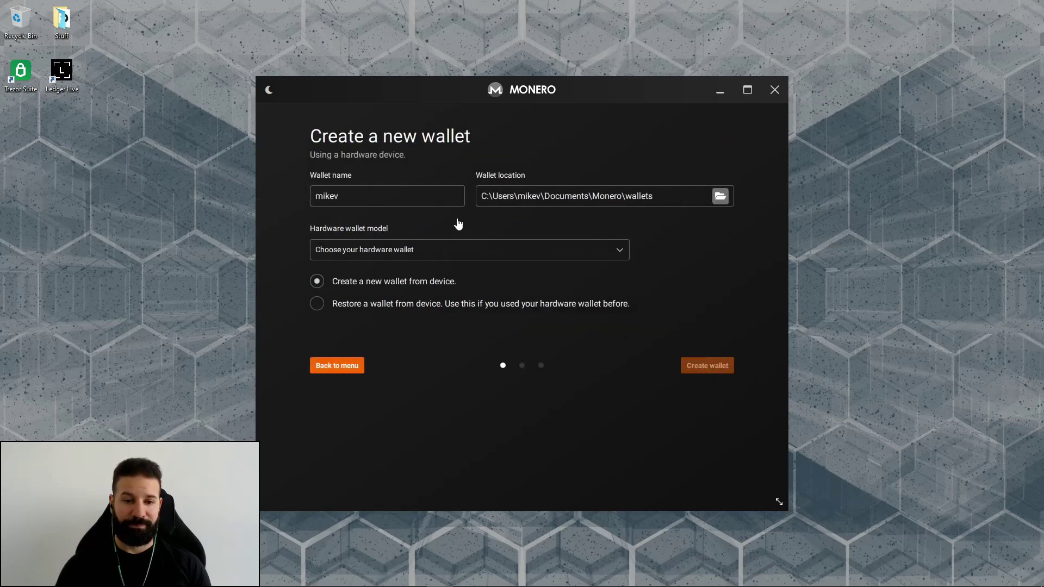
double_click(355, 197)
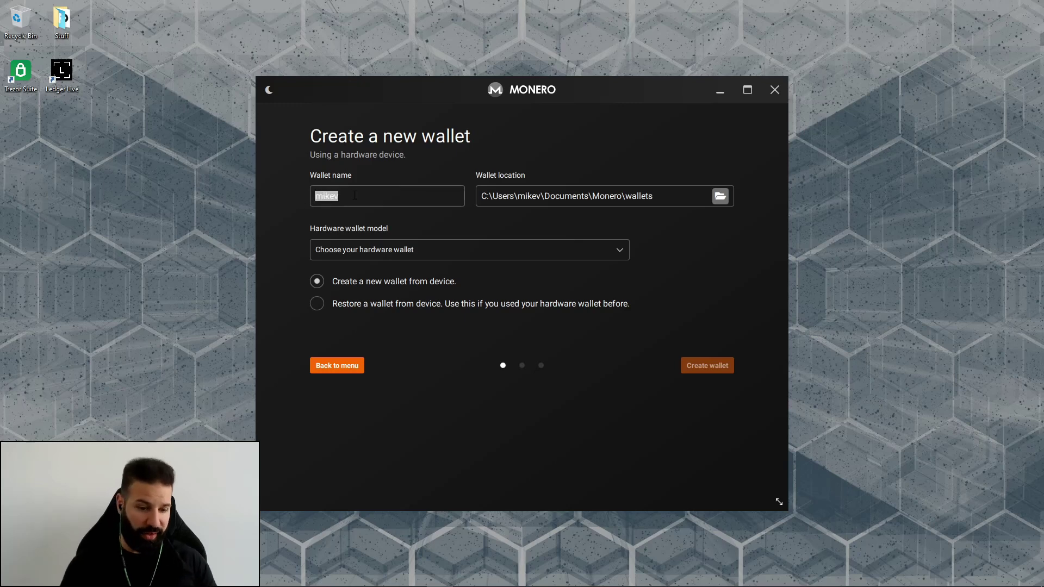
text(Rbmcryptodemo)
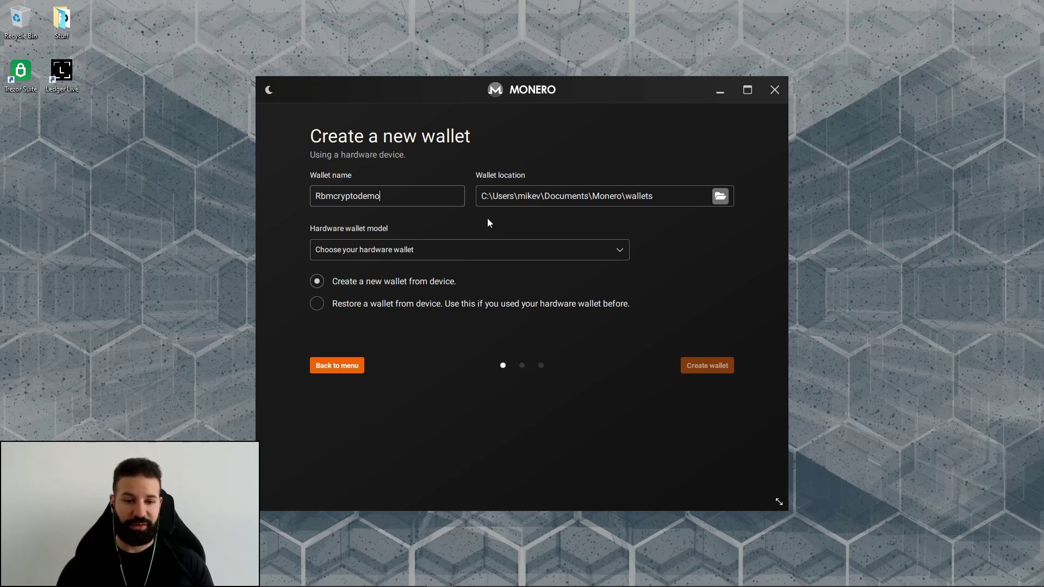
click(426, 253)
click(363, 303)
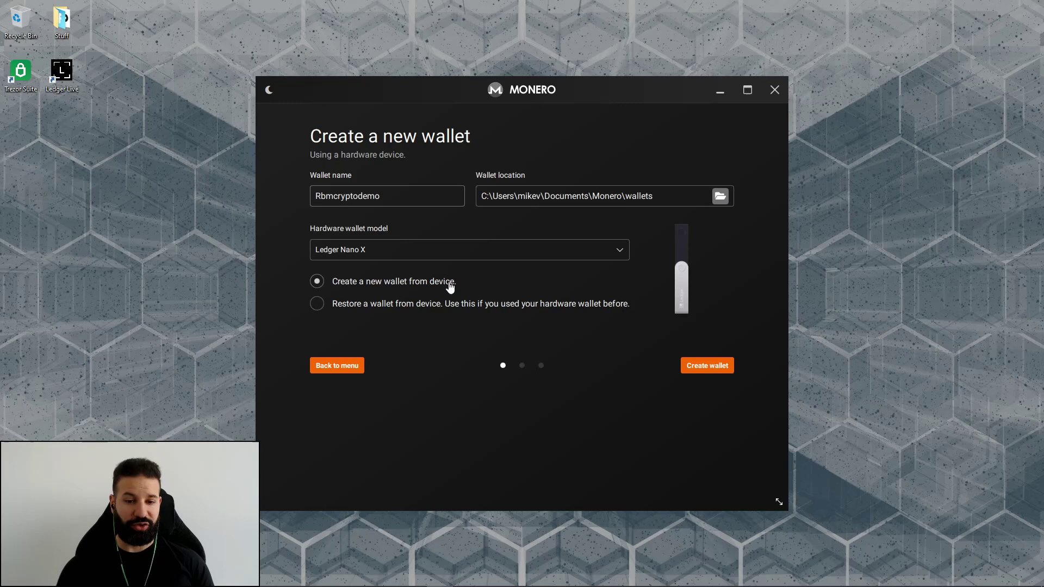
click(704, 368)
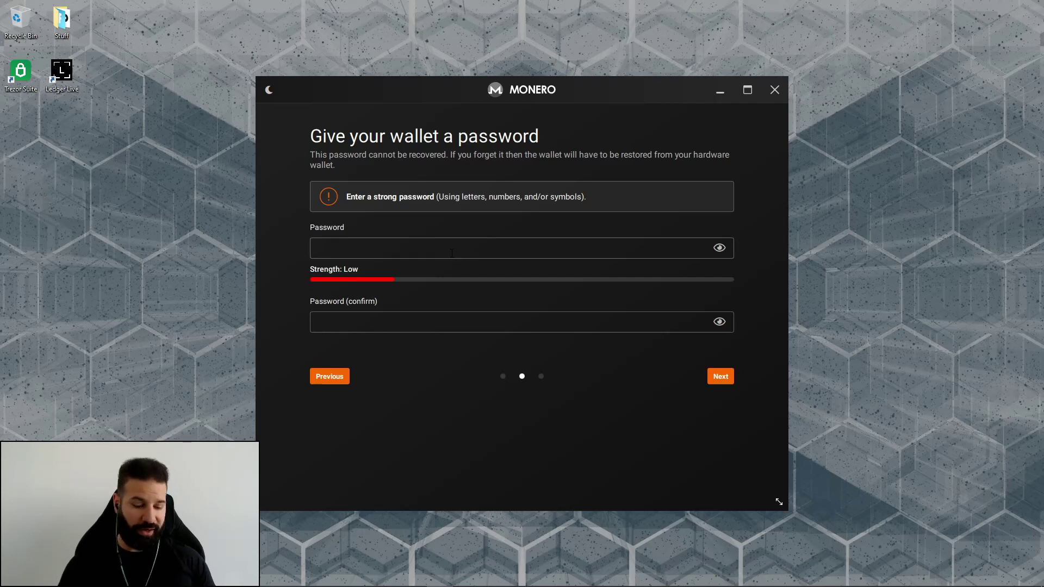
Set the wallet password, finish creation, and open Rbmcryptodemo with that password
text(••••••••••••••••••••)
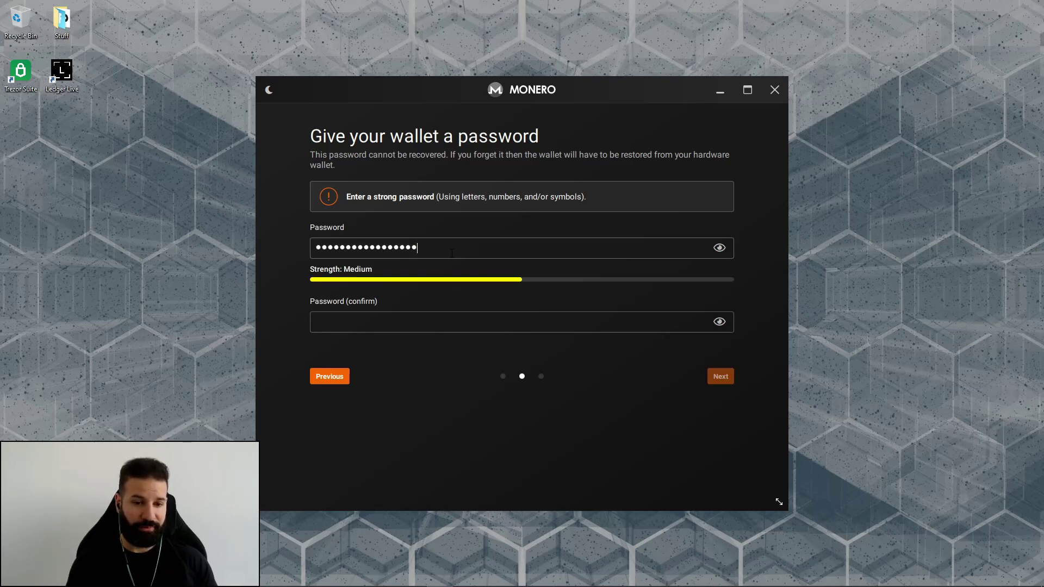
text(•••••••••••••••••••)
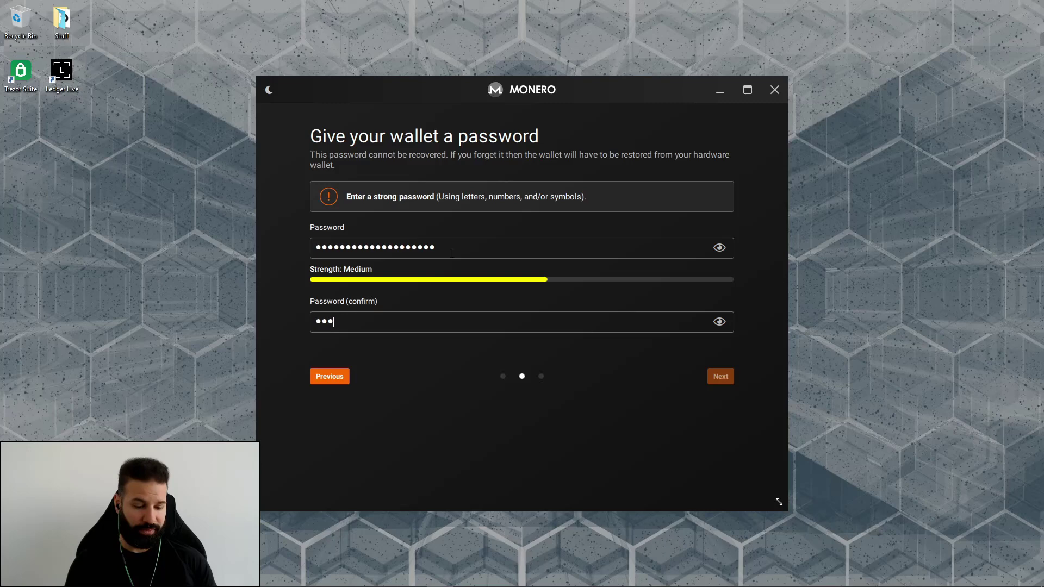
text(•)
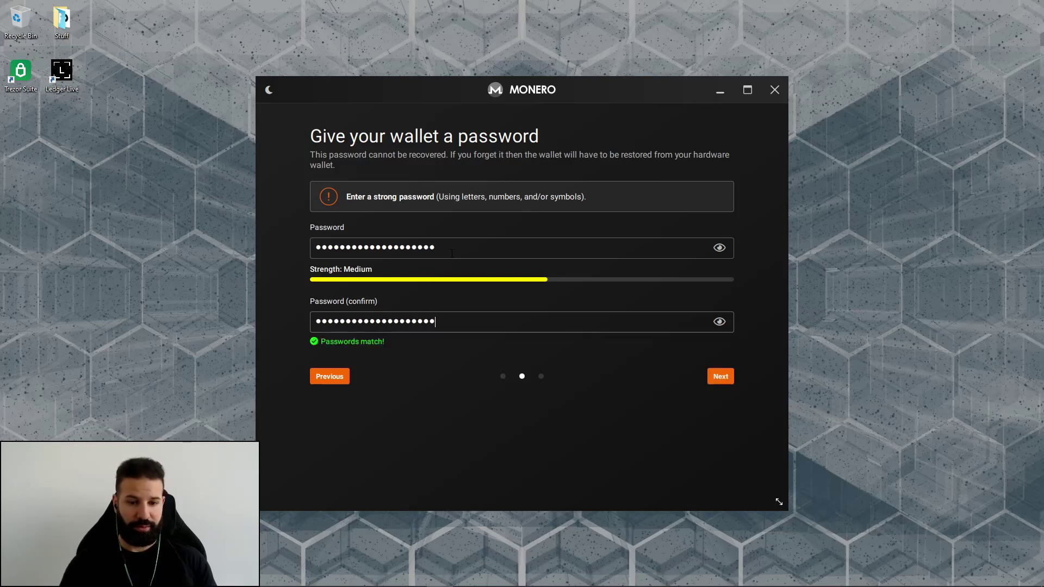
click(722, 378)
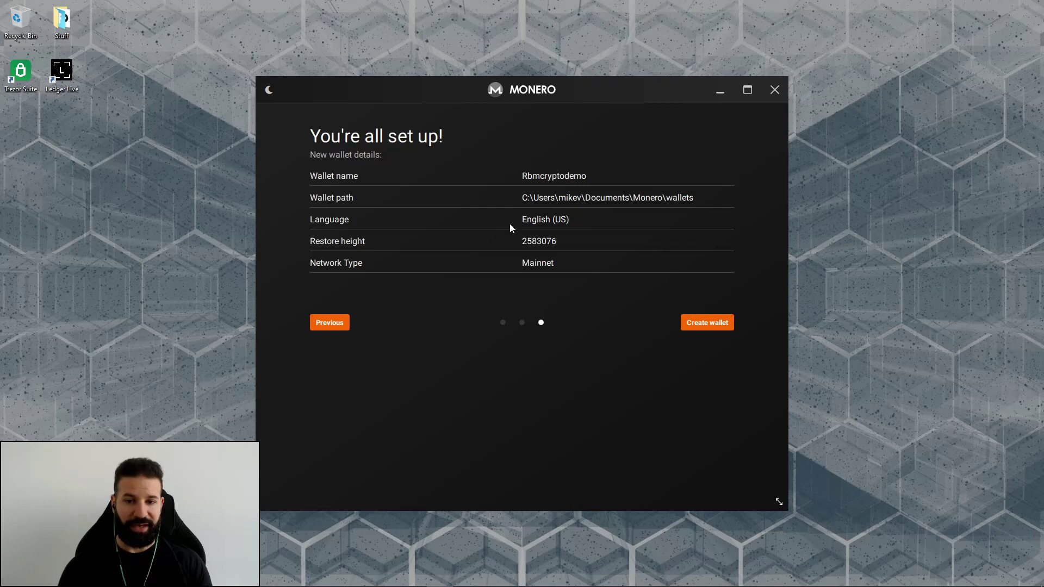
click(706, 324)
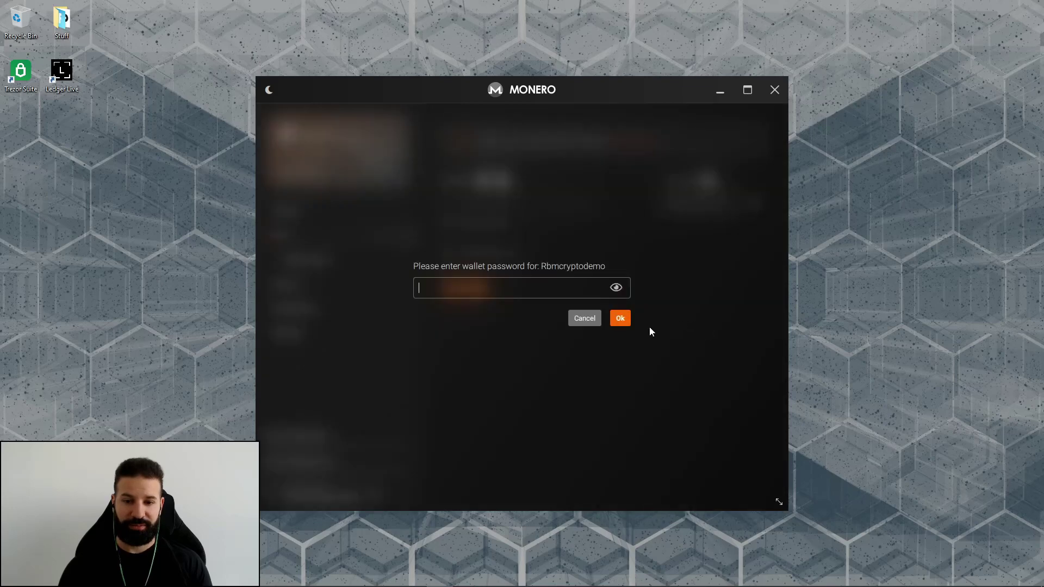
text(••••••••••••••••••••)
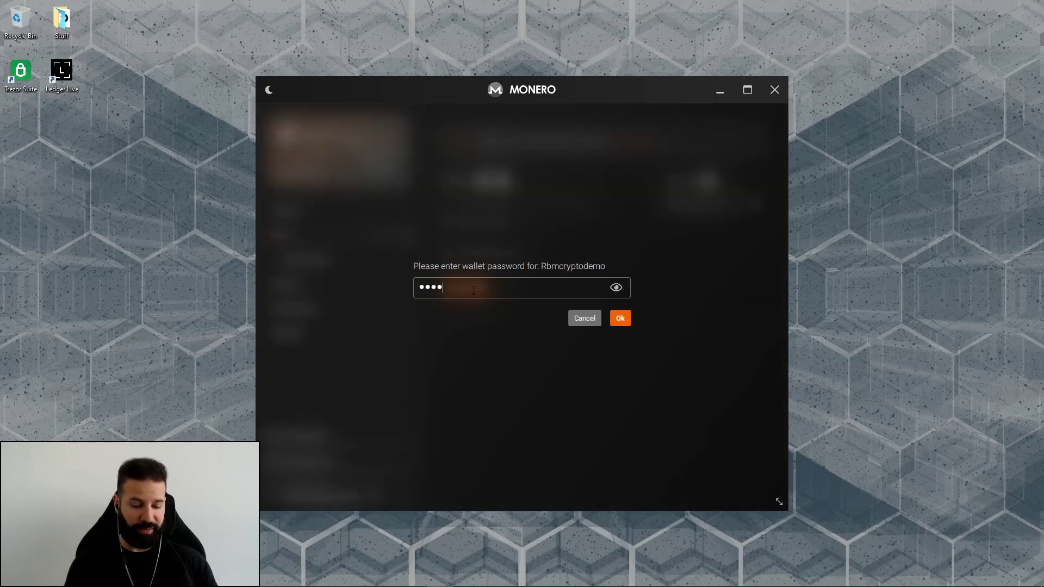
key(Return)
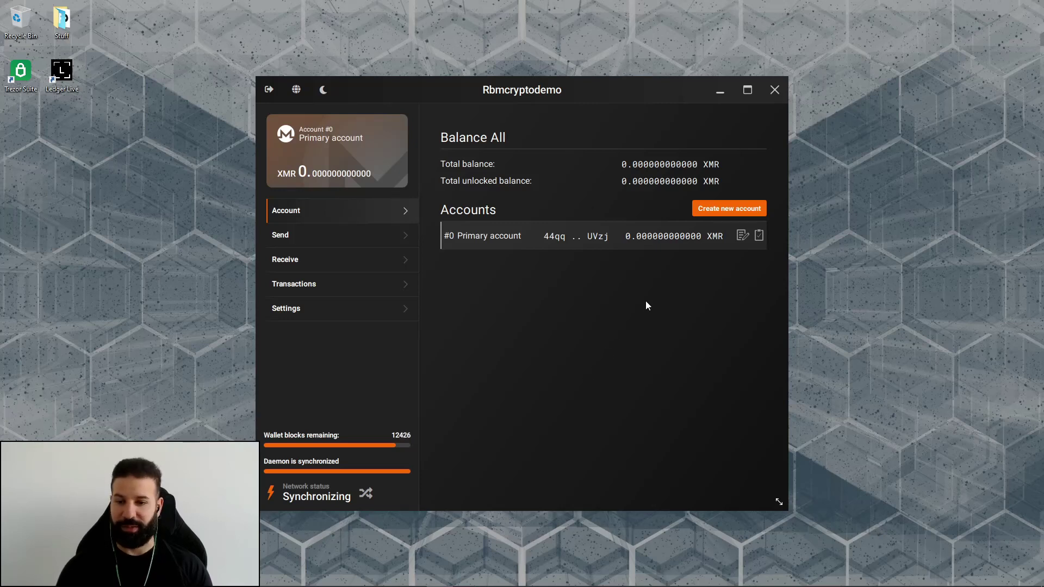
Copy the wallet address and withdraw the full 0.22350972 XMR from TradeOgre to it, confirming with the 2FA code
click(762, 236)
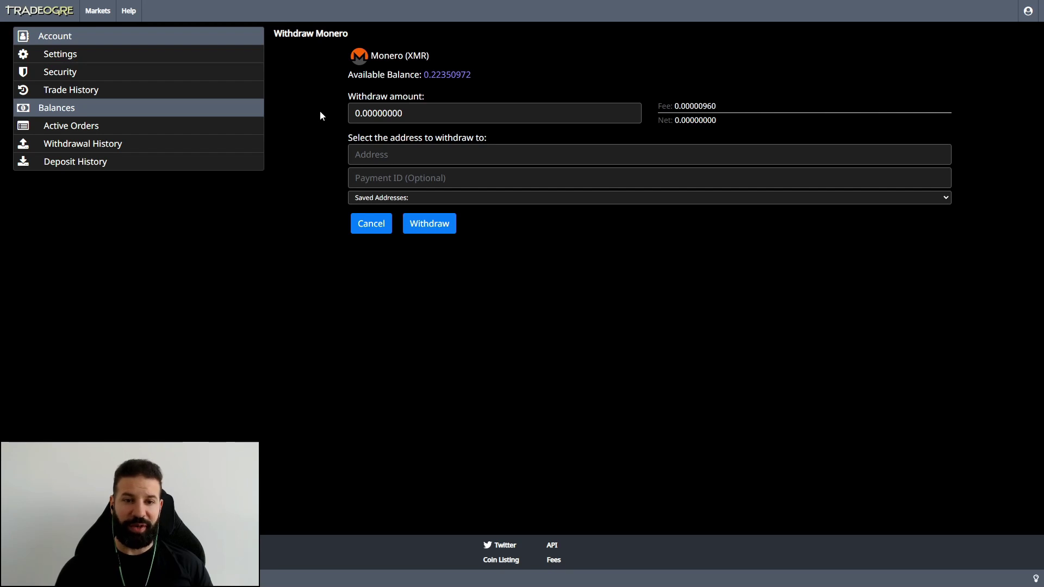
click(452, 76)
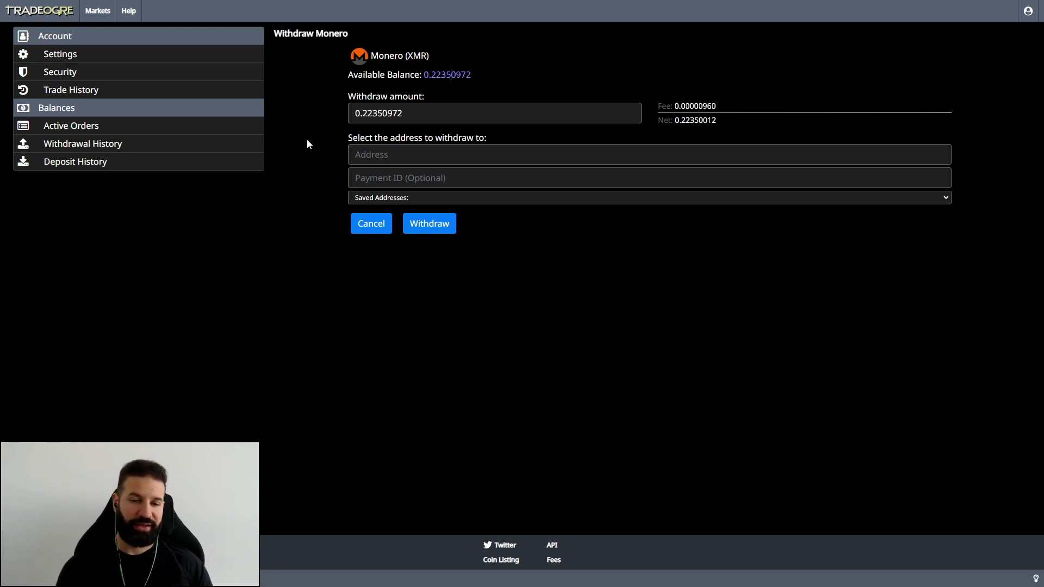
click(370, 155)
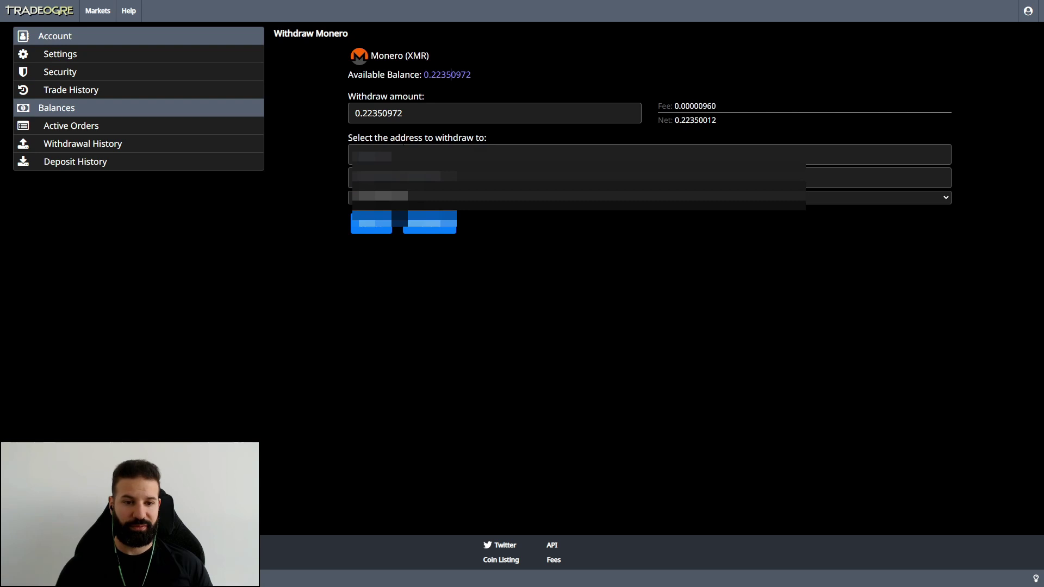
click(397, 176)
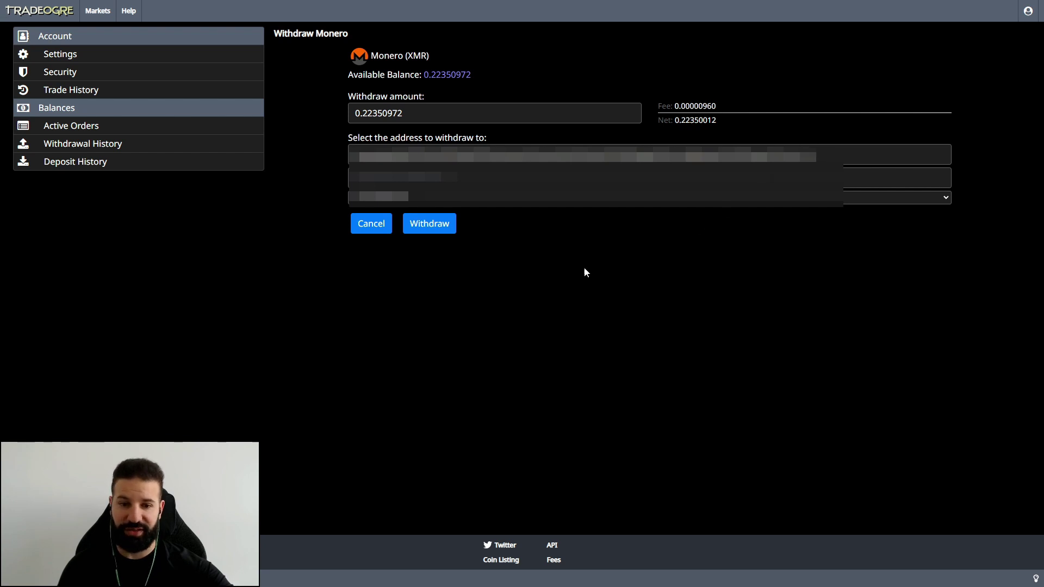
click(429, 227)
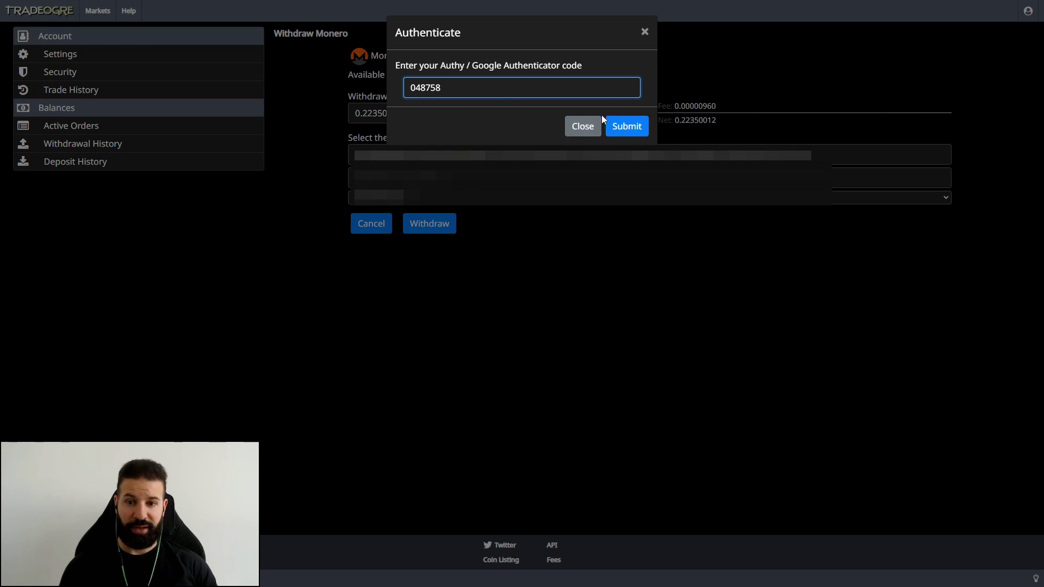
click(630, 126)
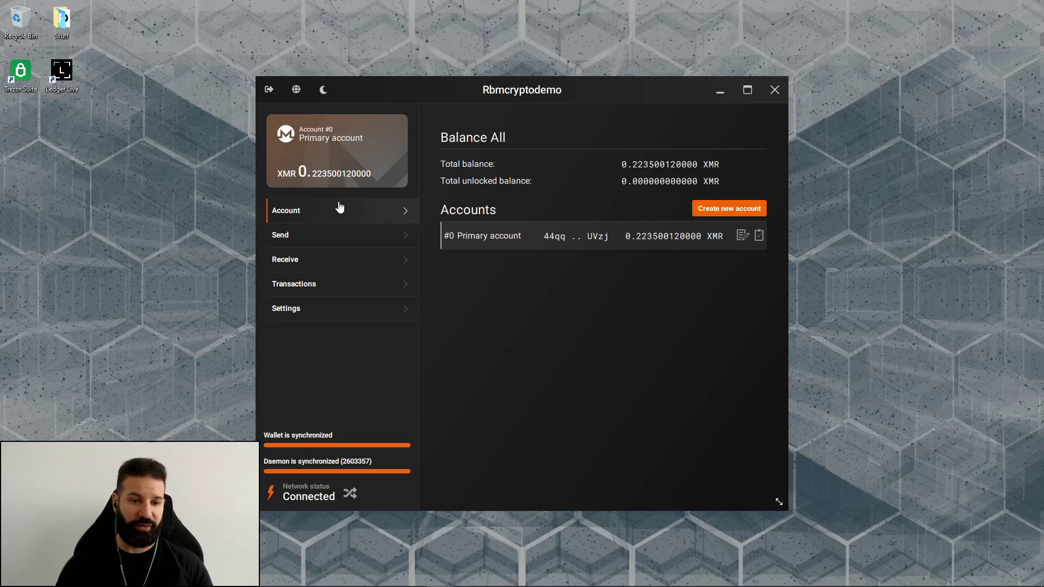
Go to the wallet's Send page
click(300, 235)
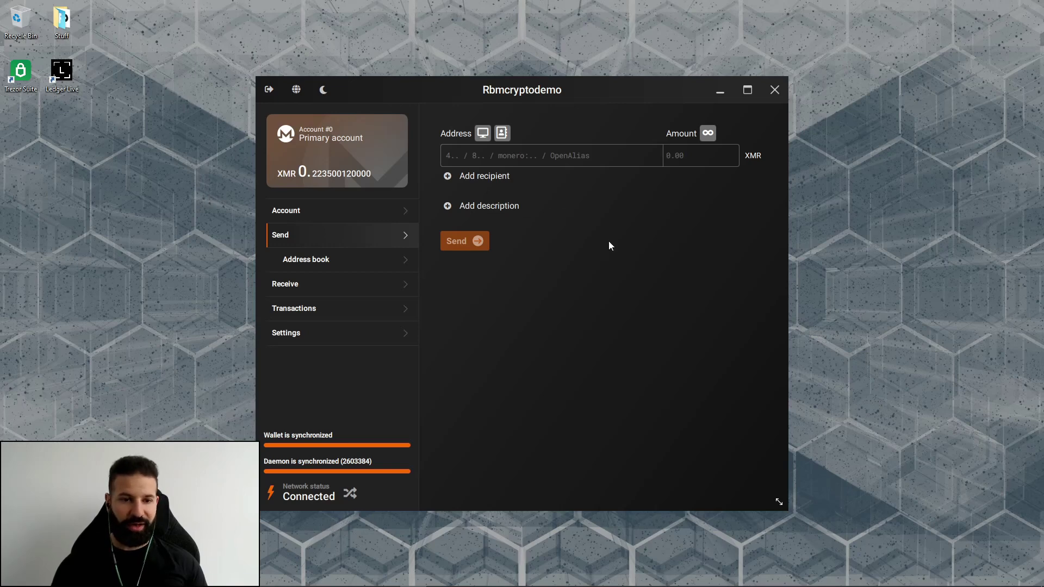
Paste the destination address, enter 0.223 XMR as the amount, and create the transaction
click(483, 157)
key(ctrl+v)
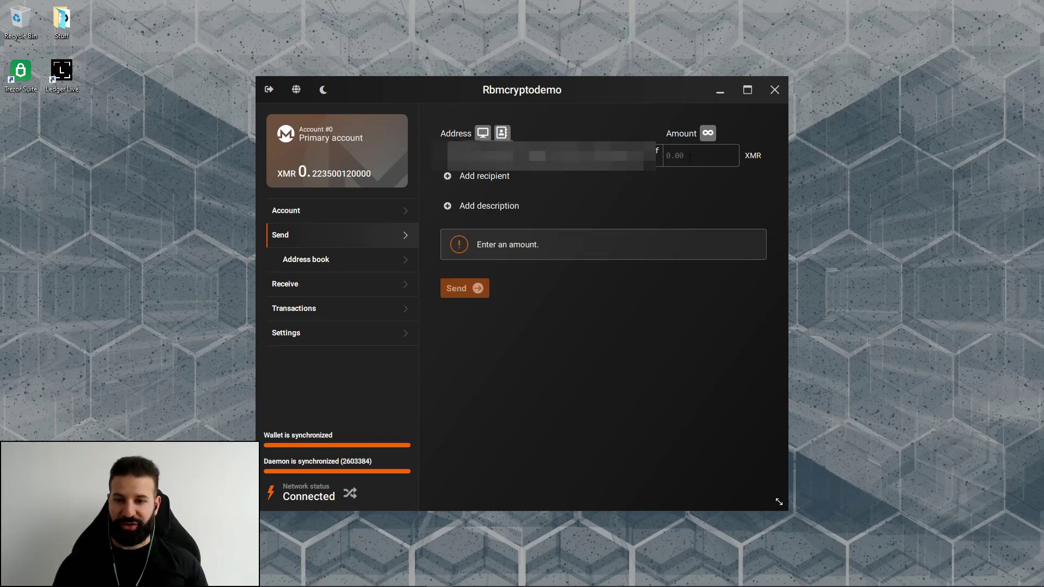
click(708, 134)
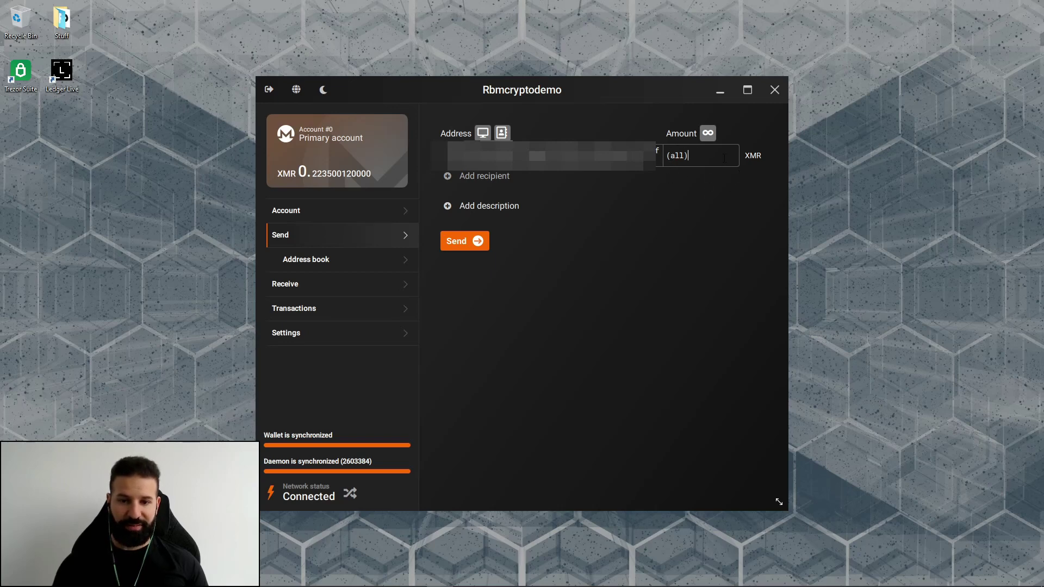
key(ctrl+a)
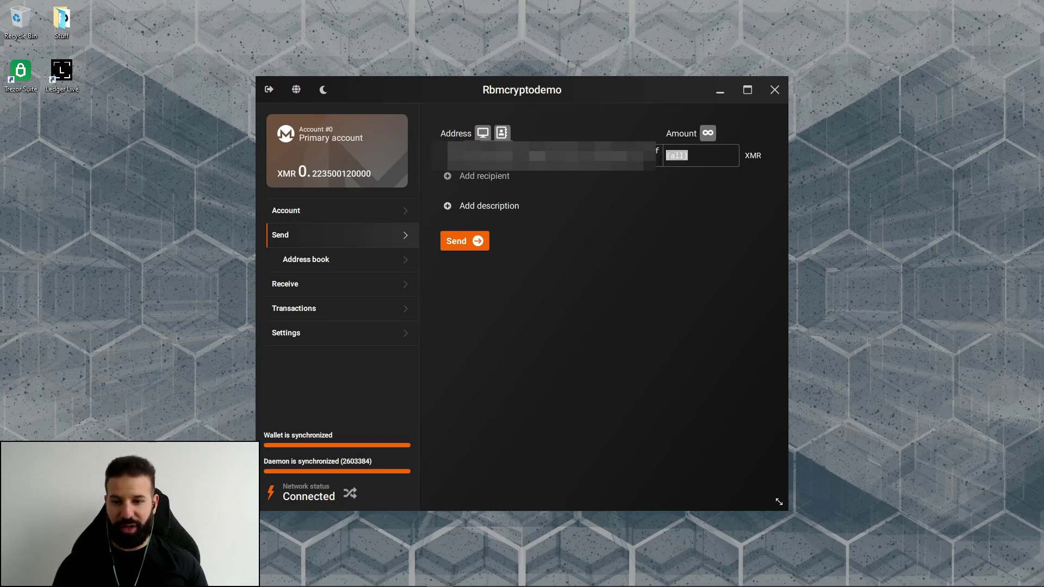
text(0.22)
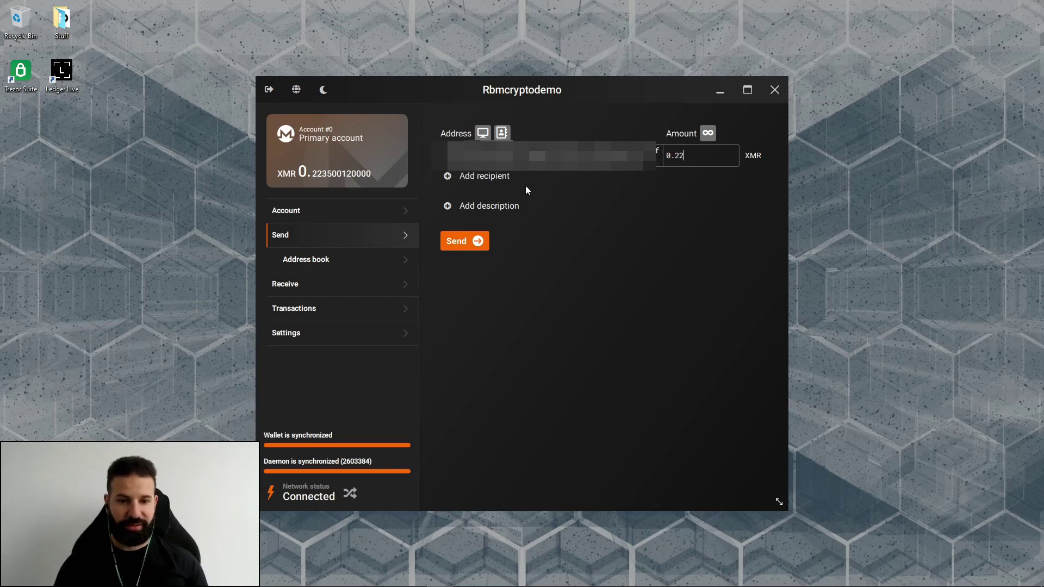
text(3)
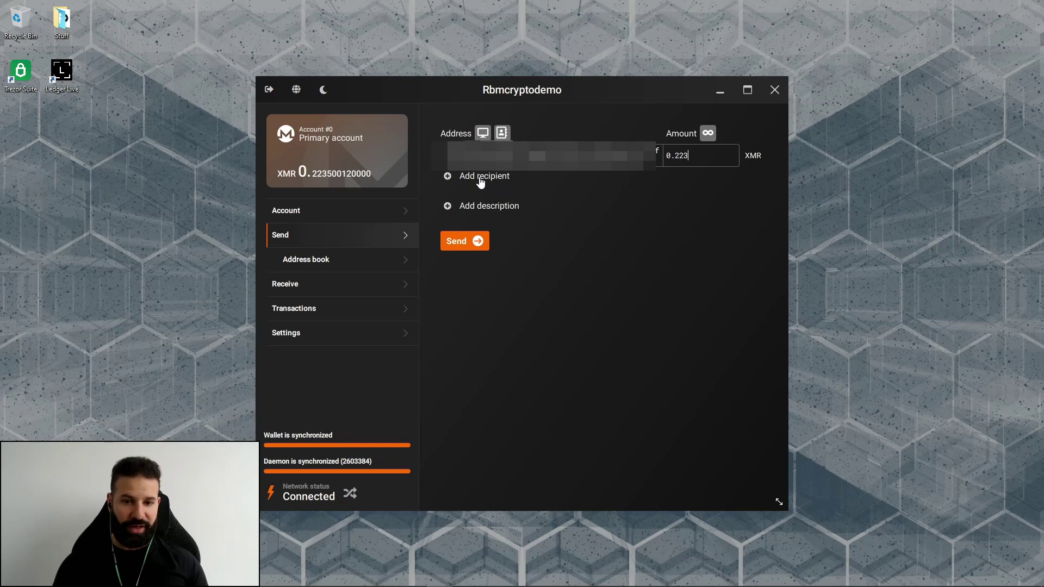
click(466, 242)
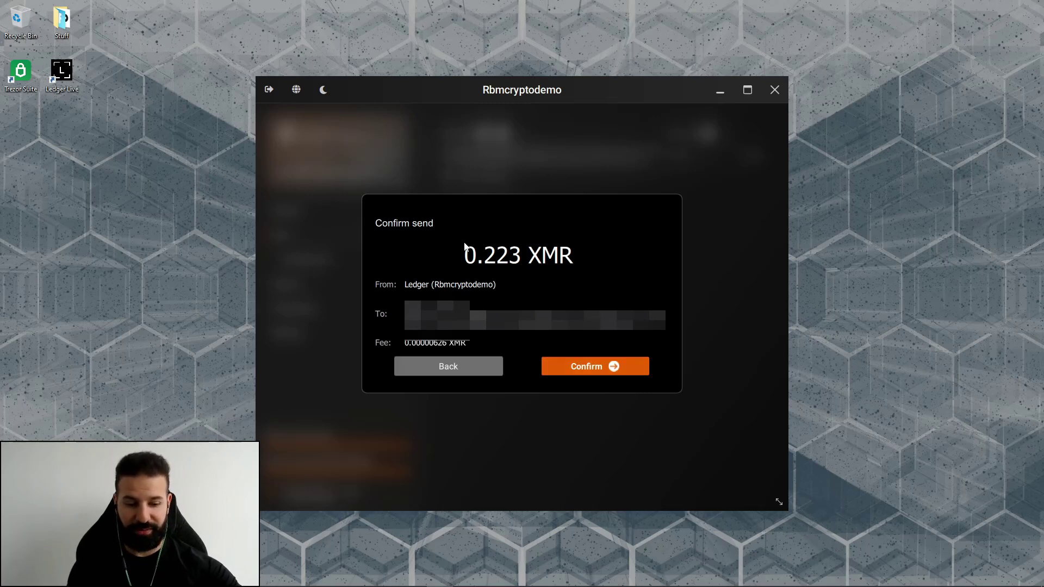
Confirm the 0.223 XMR transfer and authorize it with the wallet password
click(589, 375)
text(•••••••••••••)
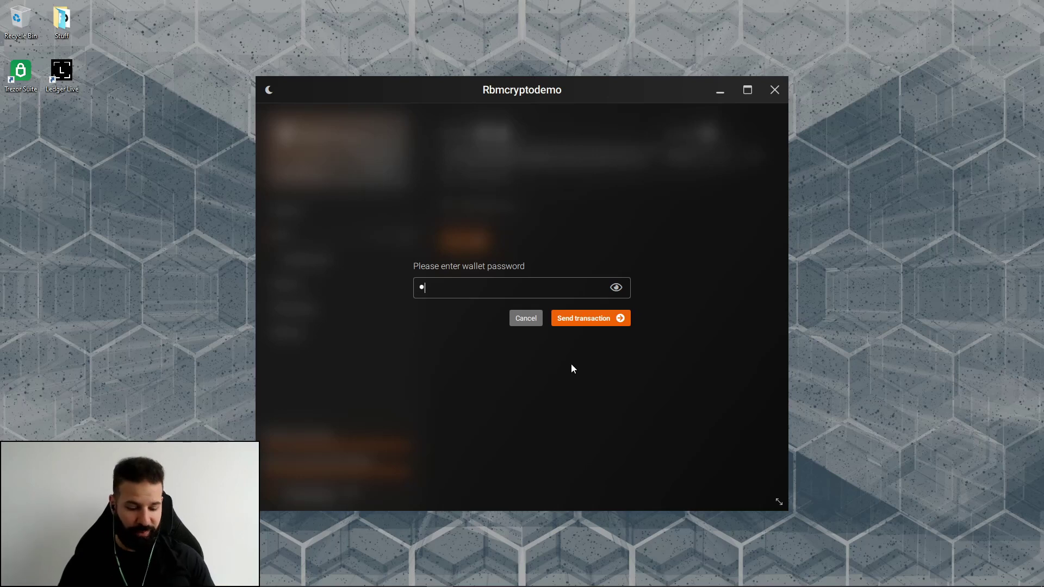
text(•••••••)
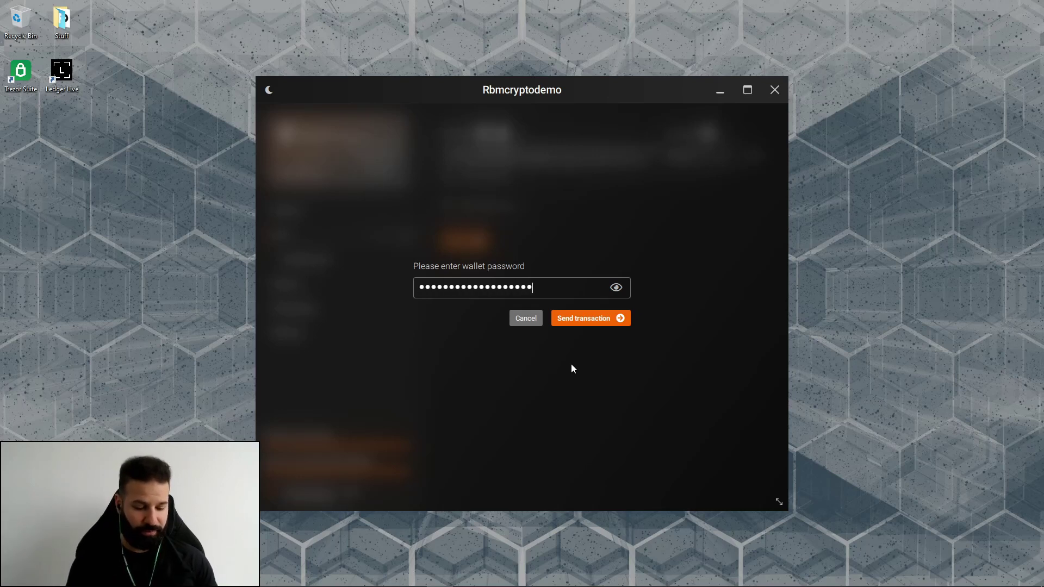
key(Return)
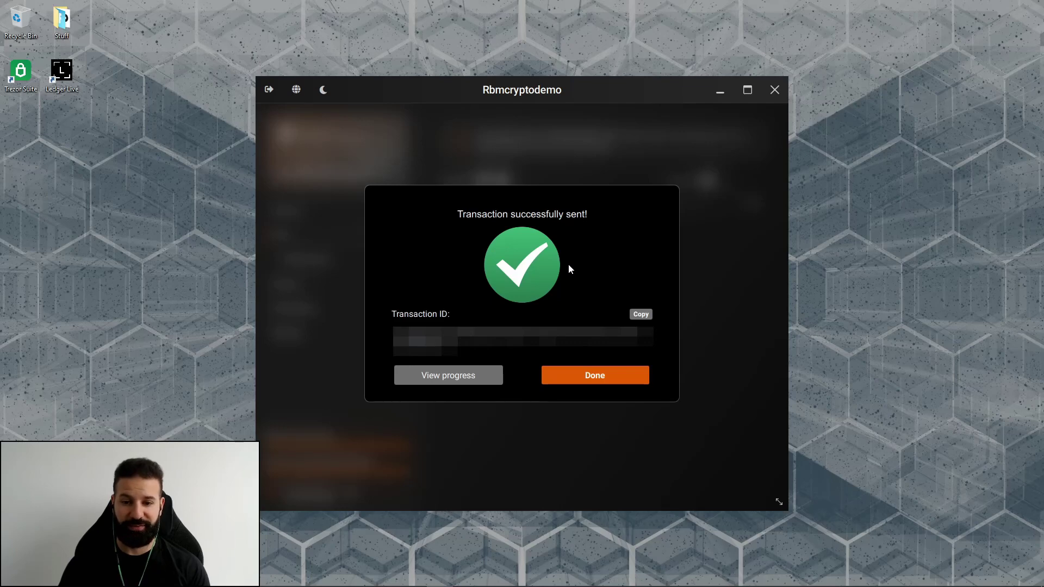
Dismiss the Transaction successfully sent dialog
click(596, 381)
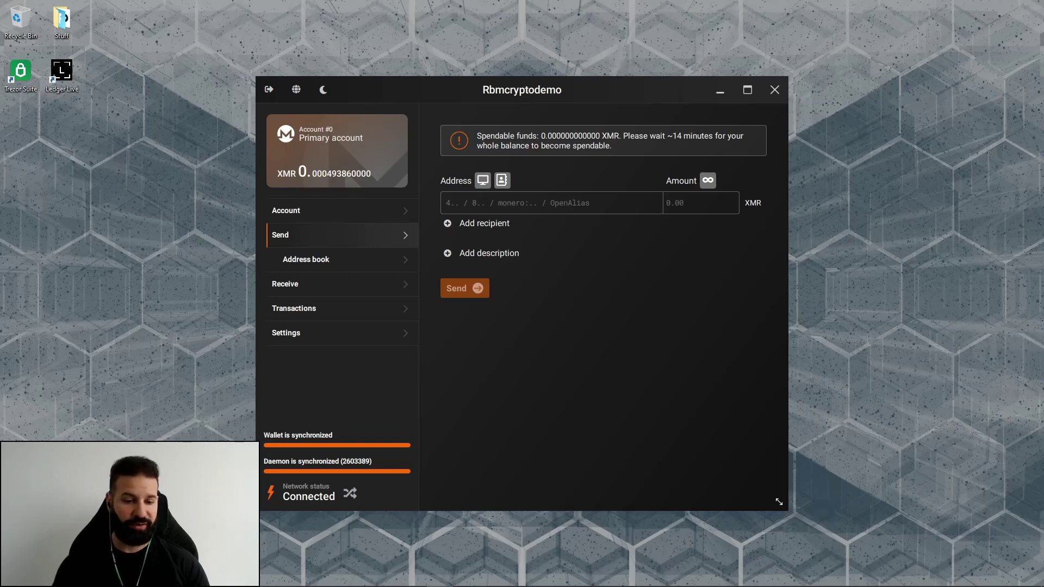
click(307, 577)
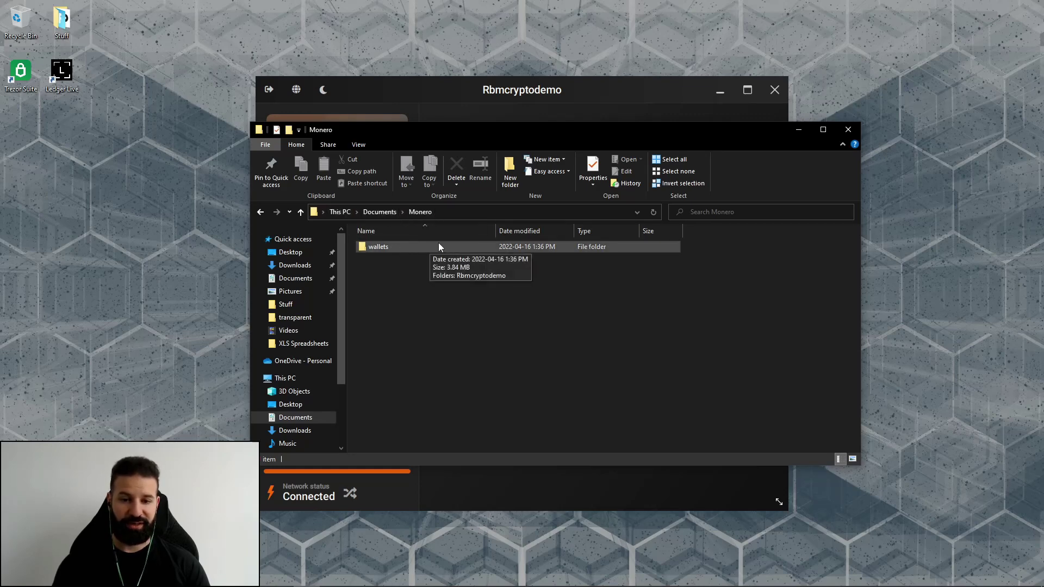
key(alt+F4)
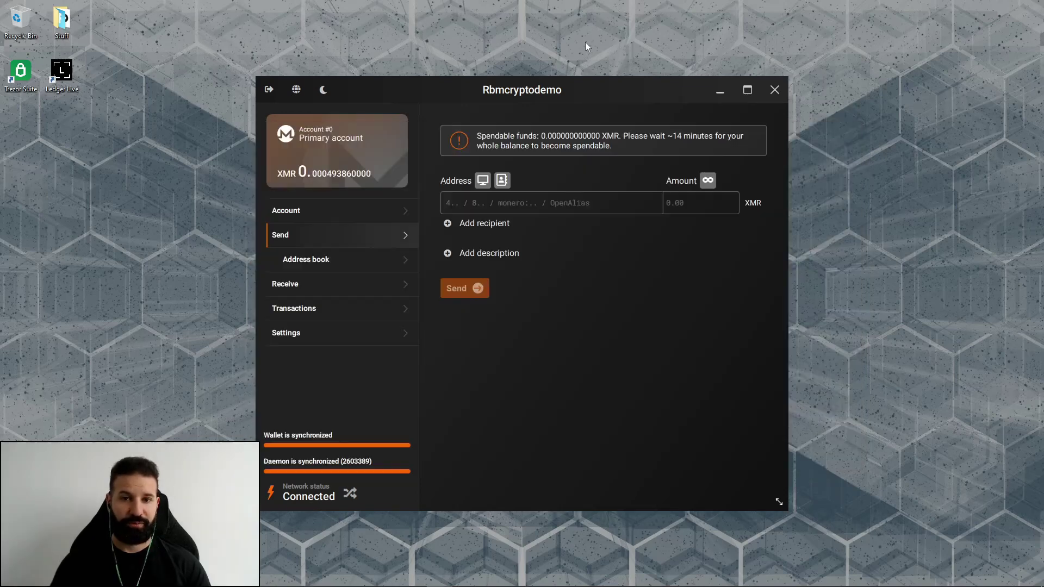